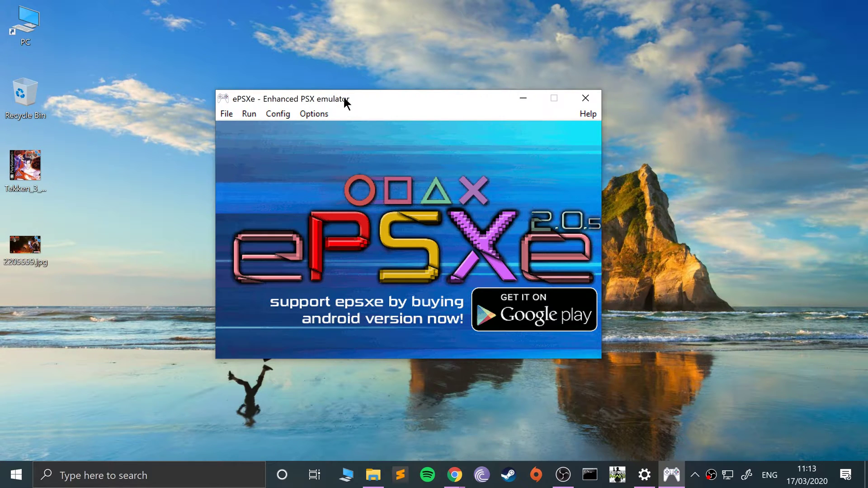
Open the Port 1, Pad 1 gamepad settings and set the input device to 0: Keyboard.
click(275, 115)
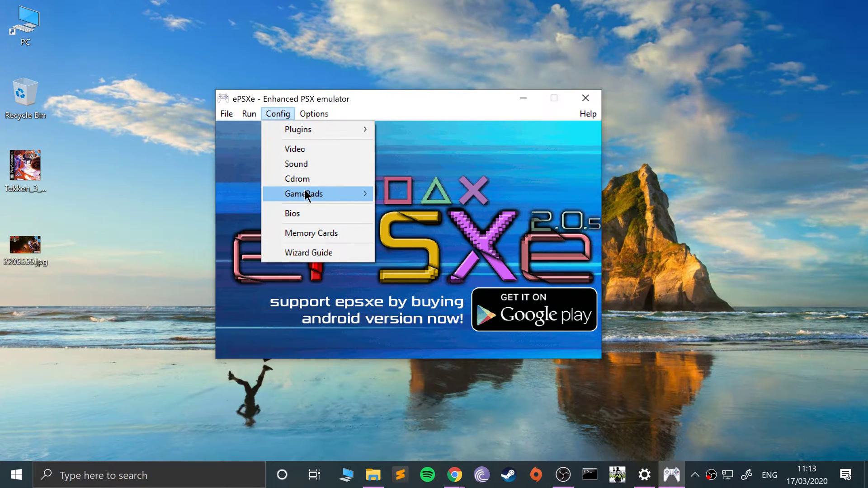
mouse_move(323, 192)
mouse_move(416, 199)
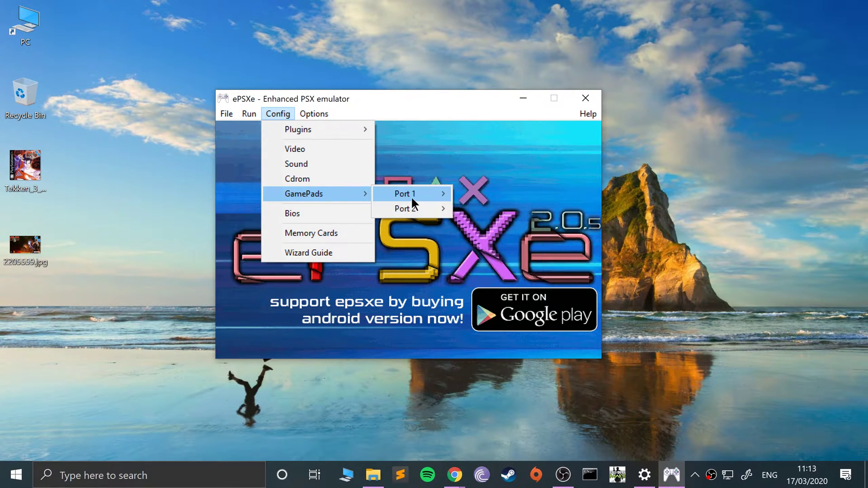
click(481, 194)
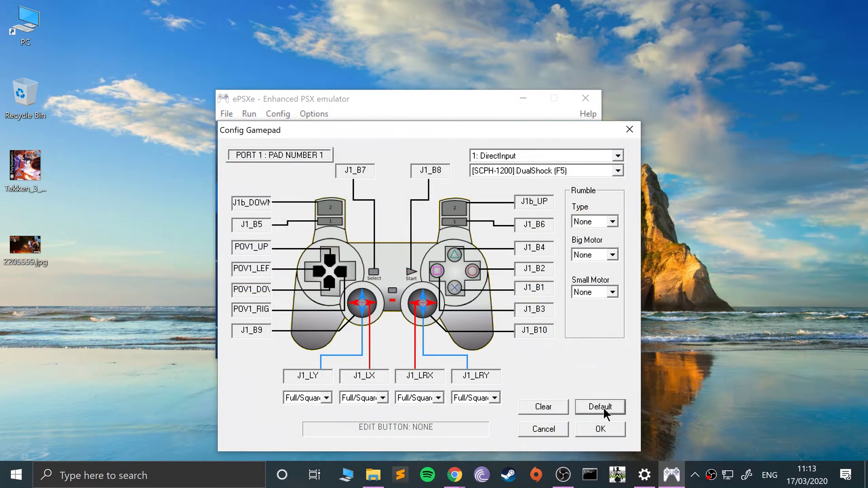
click(528, 156)
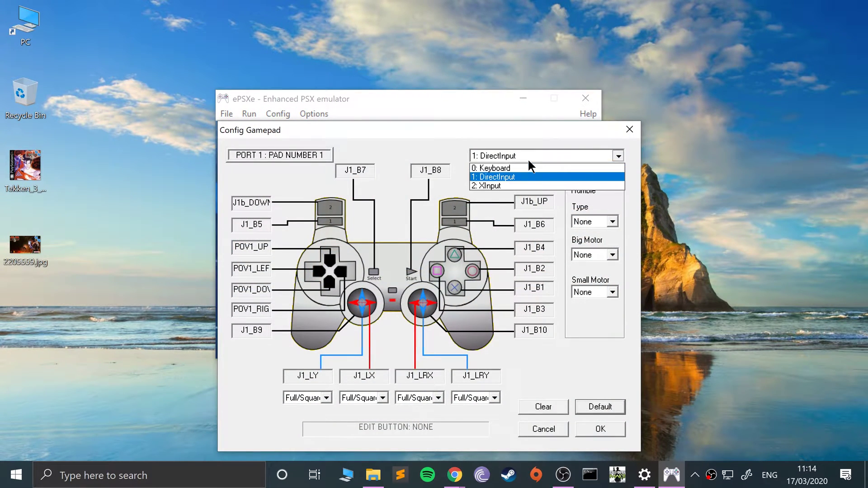
click(518, 168)
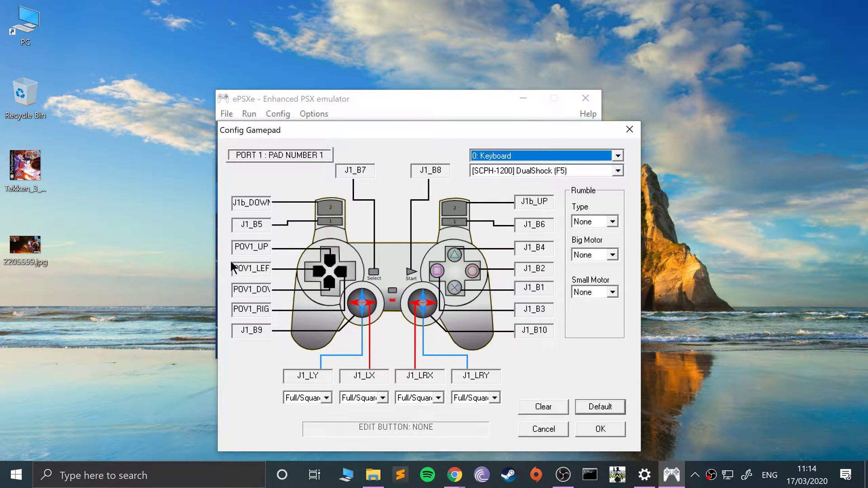
Map d-pad up, left, down and right to the UP, LEFT, DOWN and RIGHT keys.
click(245, 246)
key(Up)
click(244, 268)
key(Left)
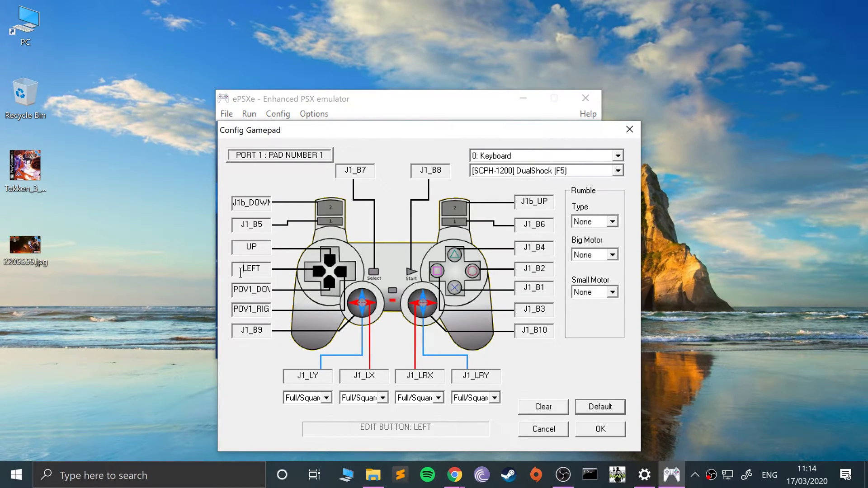
click(253, 289)
key(Down)
click(252, 309)
key(Right)
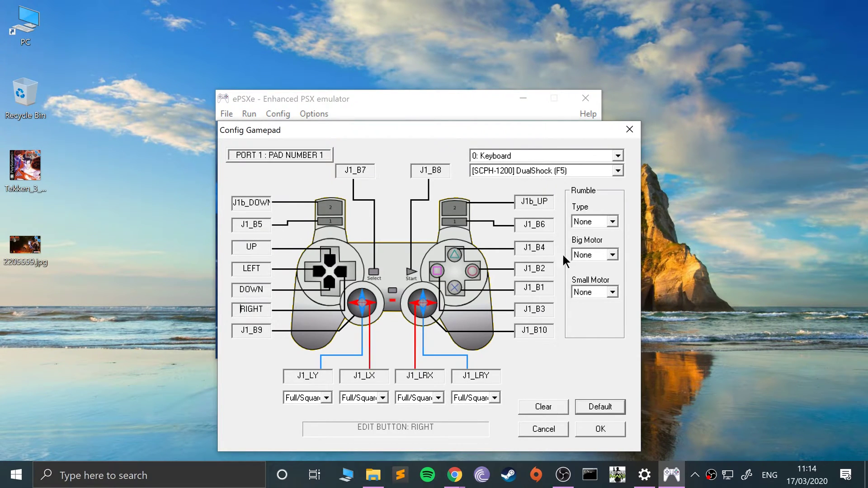
Bind the X button to SPACE and the Square button to LMENU (Alt).
click(544, 292)
key(space)
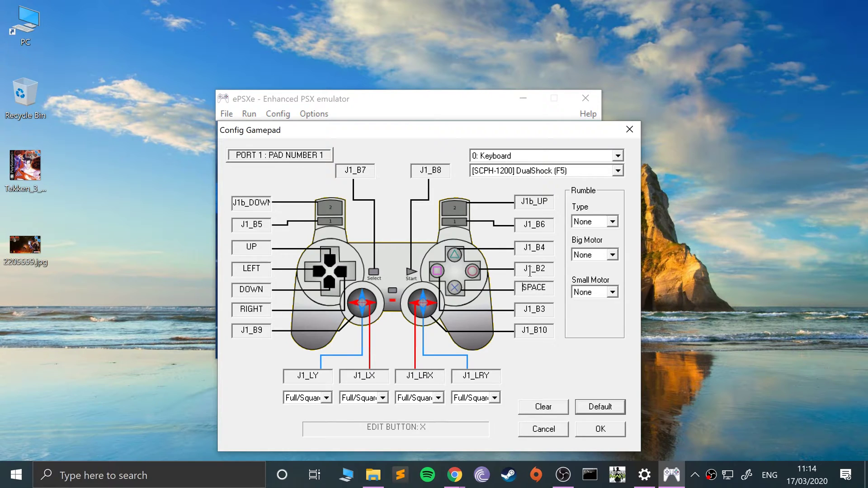
click(531, 307)
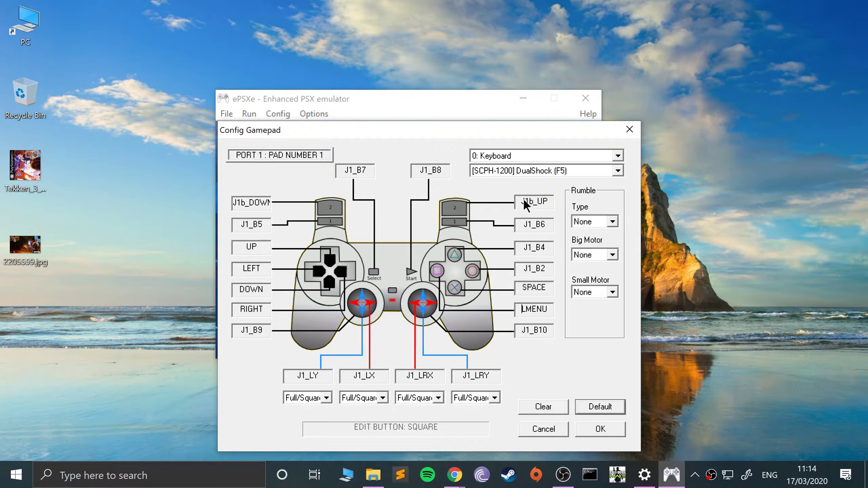
Try the [SCPH-1080] Digital pad type, revert to [SCPH-1200] DualShock, and save with OK.
click(523, 169)
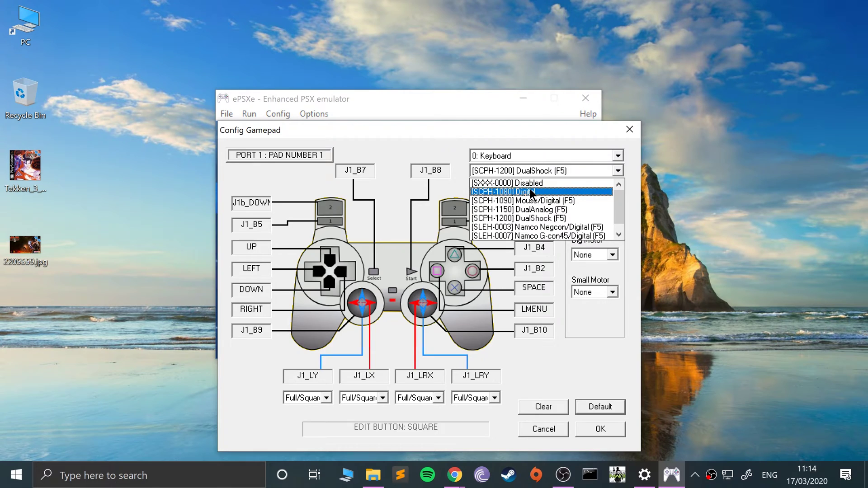
click(530, 189)
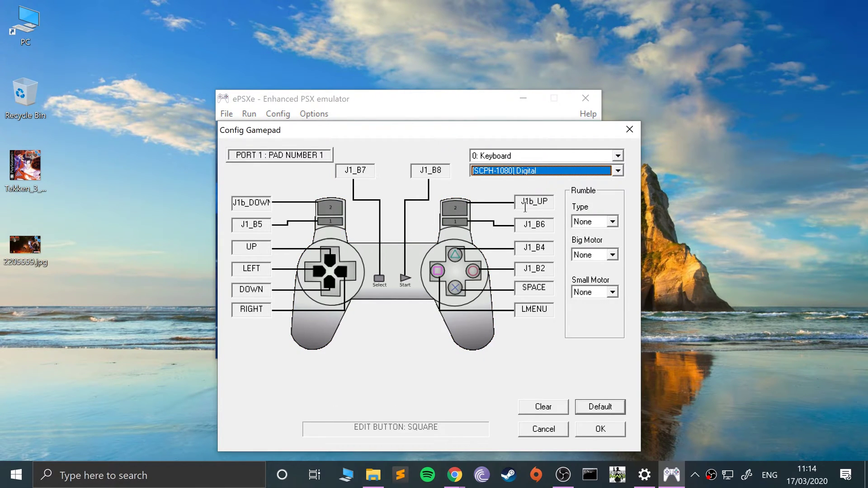
click(523, 169)
click(529, 210)
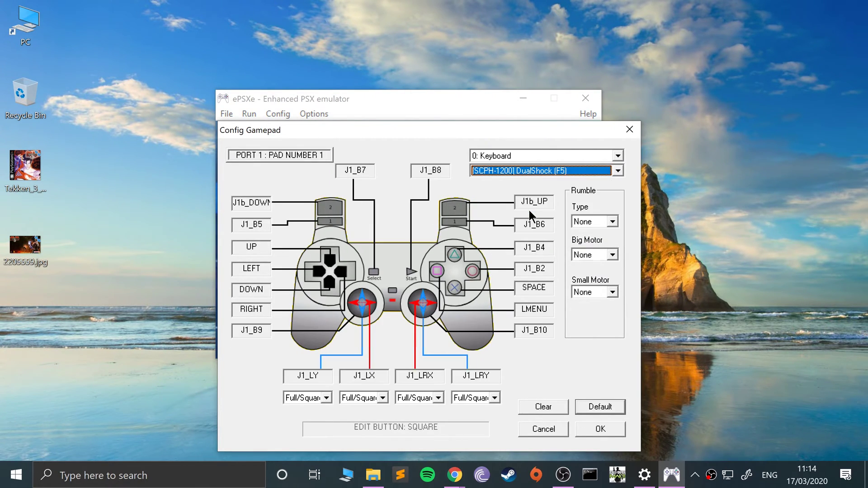
click(529, 169)
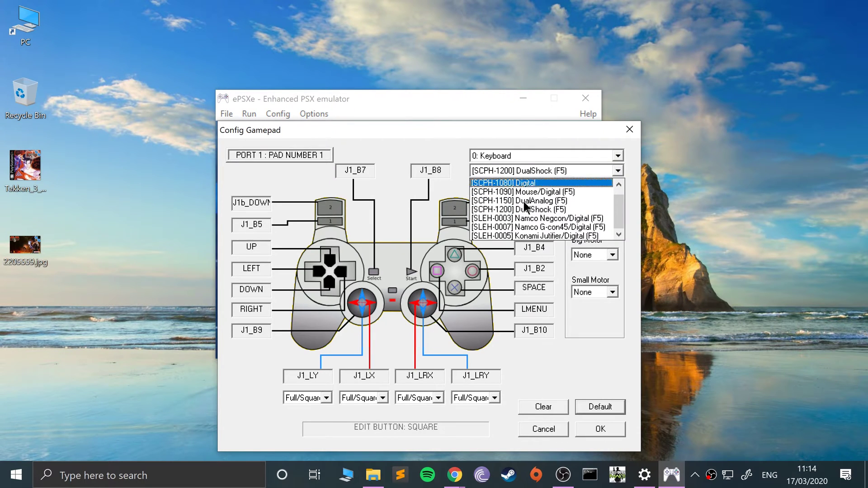
click(533, 340)
click(599, 428)
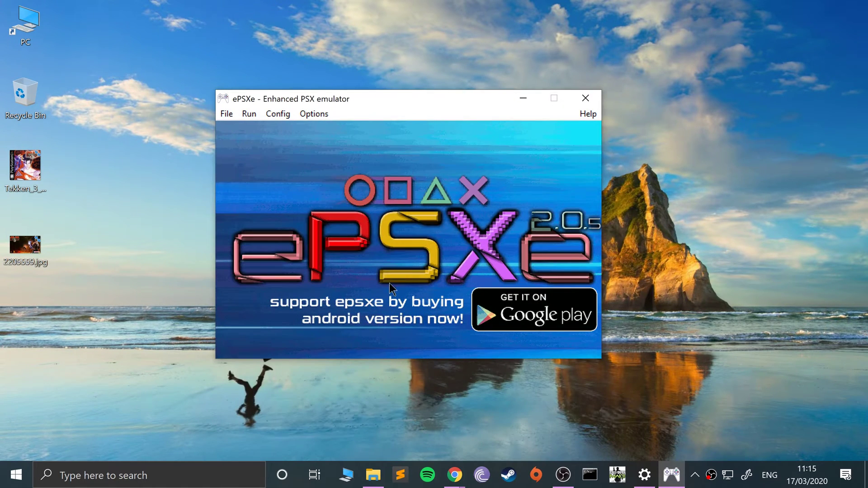
Run the disc image isos/Crash Bandicoot/Crash Bandicoot.cue as an ISO.
click(228, 114)
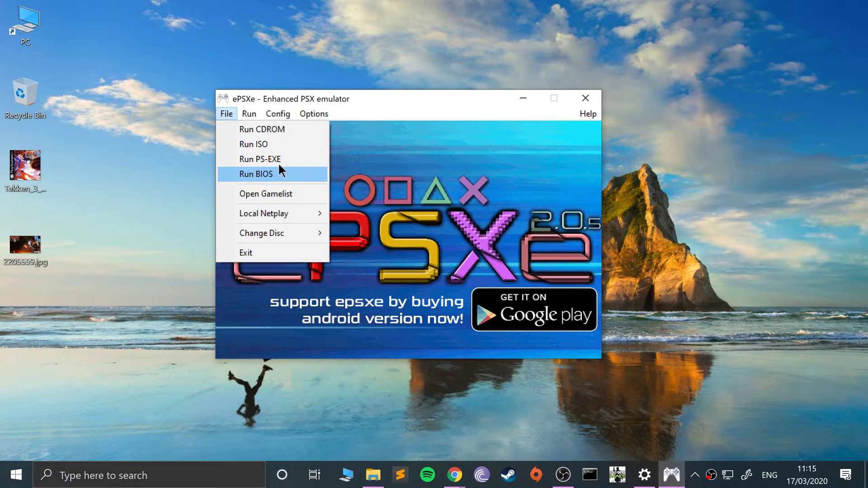
click(276, 143)
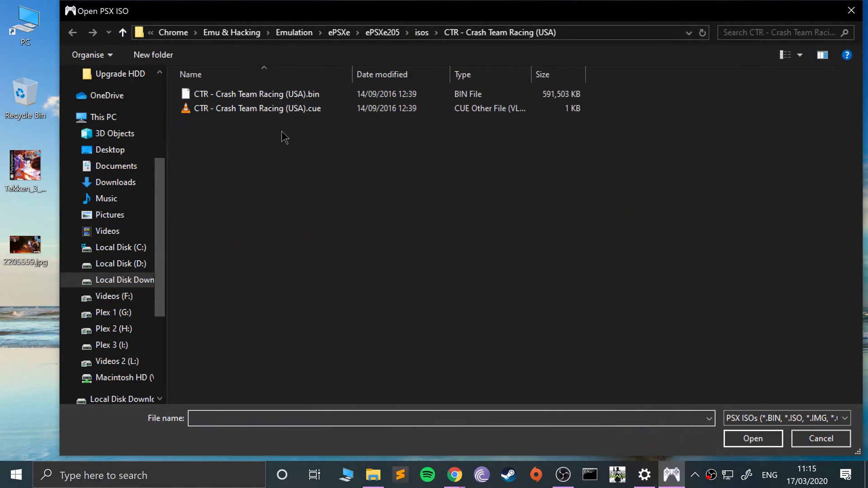
click(421, 32)
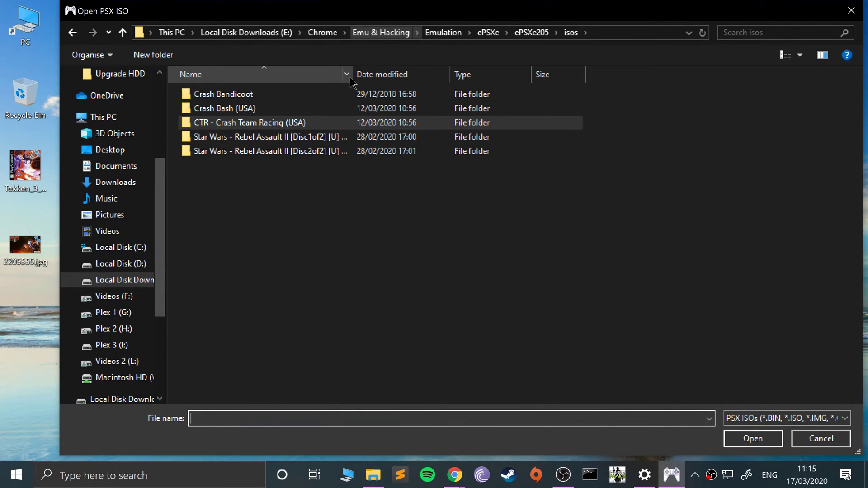
double_click(252, 93)
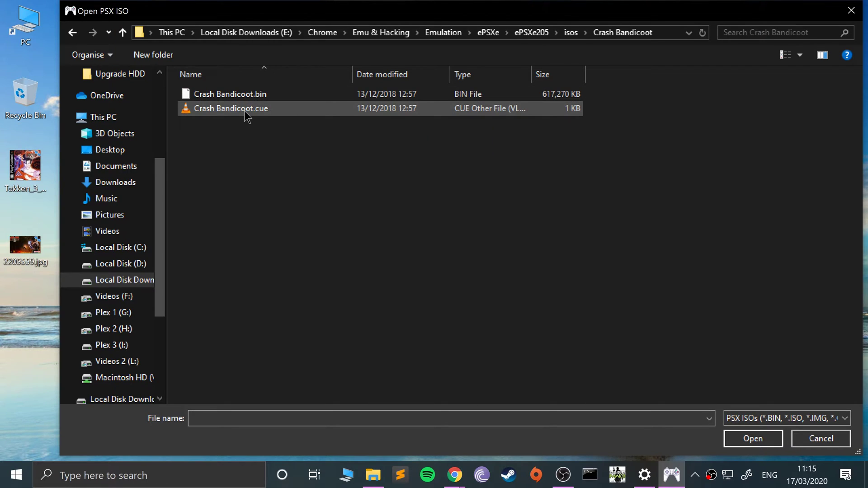
double_click(245, 113)
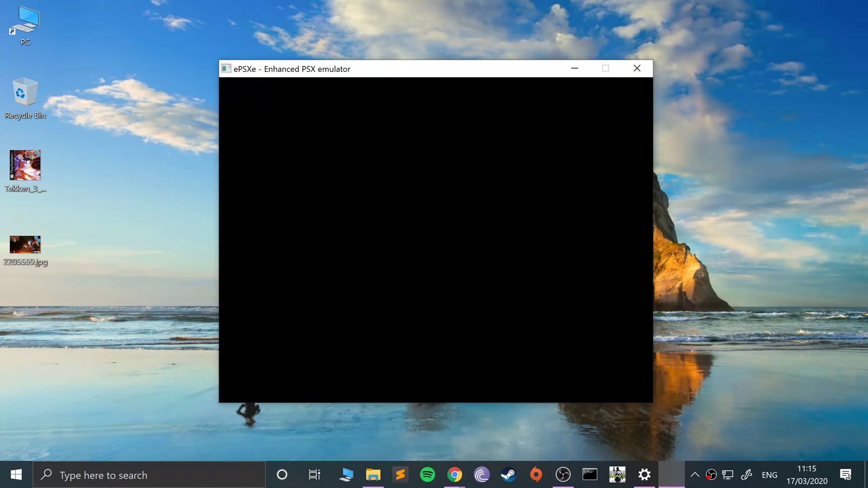
Drop back to the main window with Esc and resume the loaded game via Continue.
key(Escape)
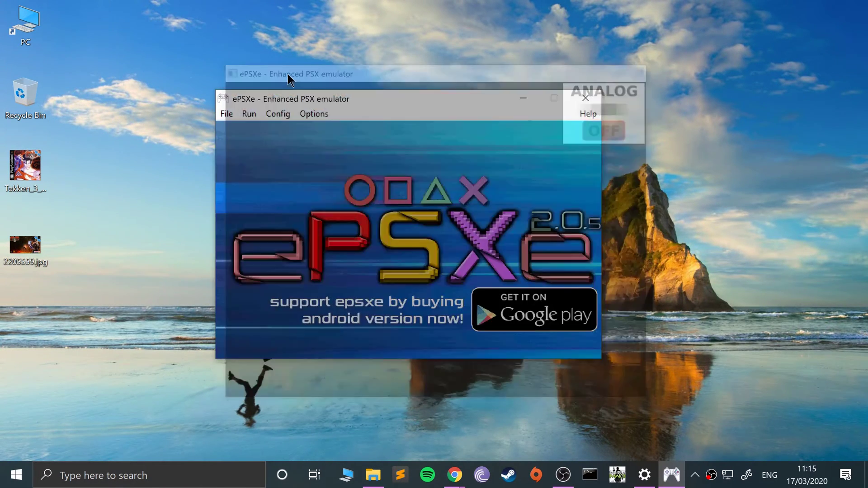
click(228, 119)
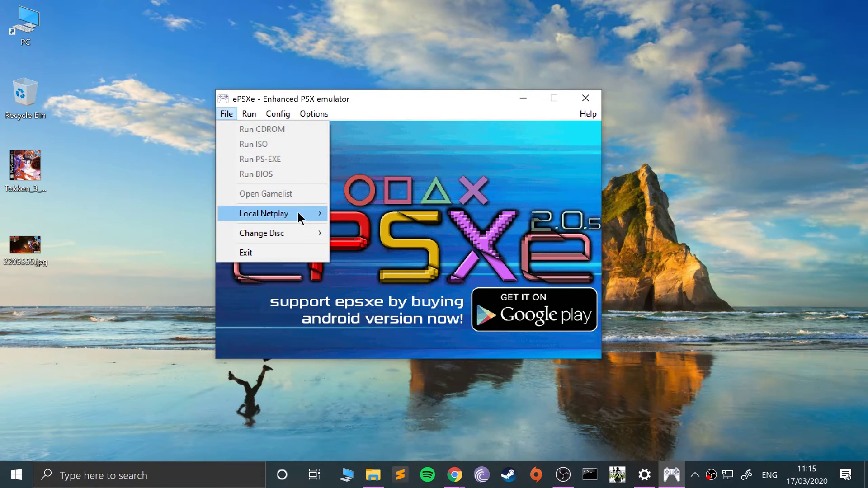
mouse_move(244, 115)
mouse_move(321, 180)
click(375, 181)
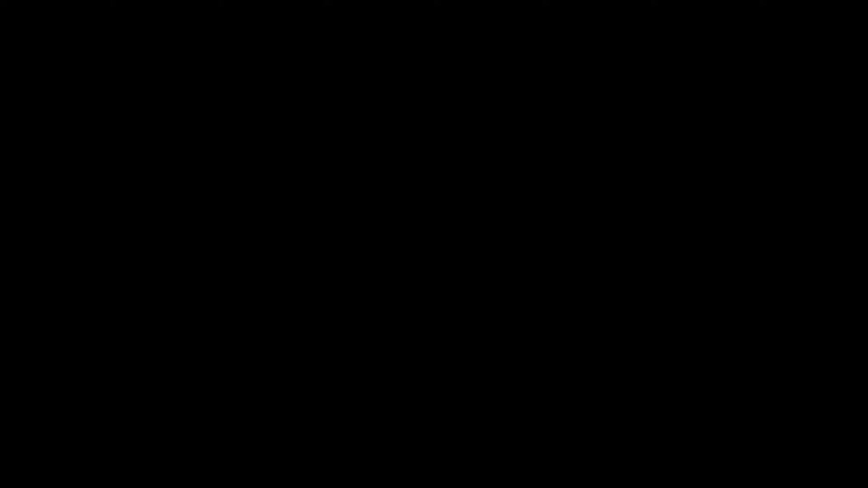
Start the game, enter N. Sanity Beach, and run Crash up the beach breaking crates.
key(Return)
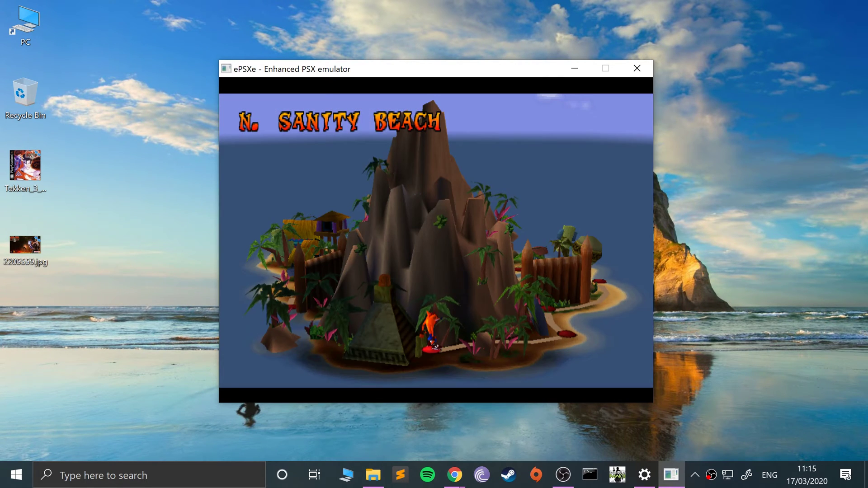
key(Return)
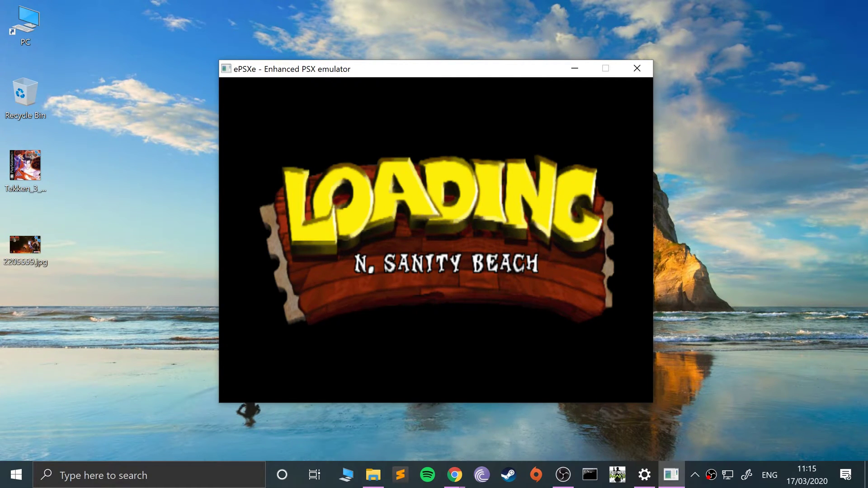
key(z)
key(Up)
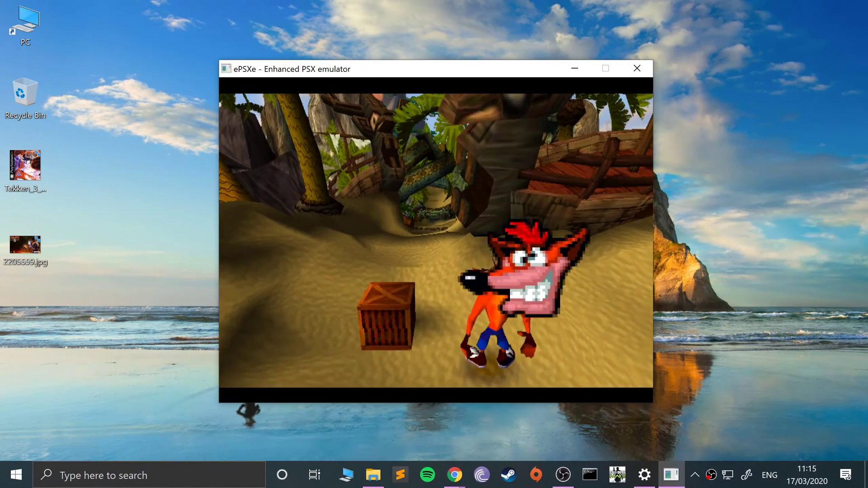
key(Up)
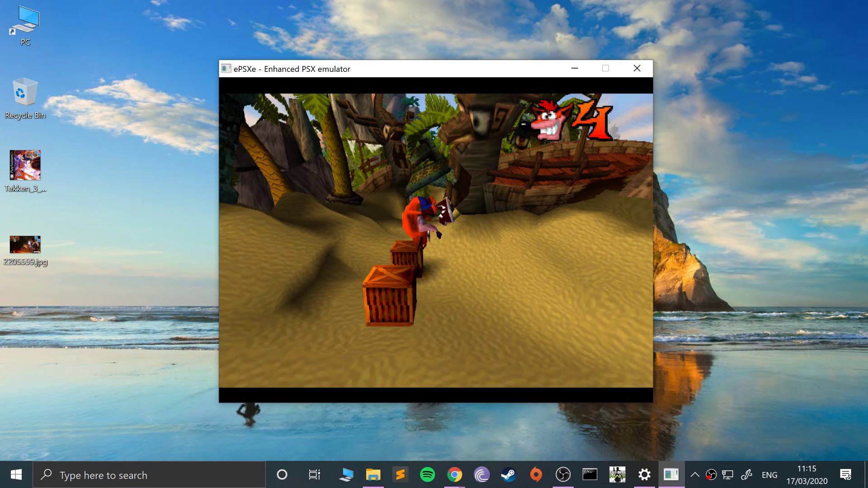
key(Down)
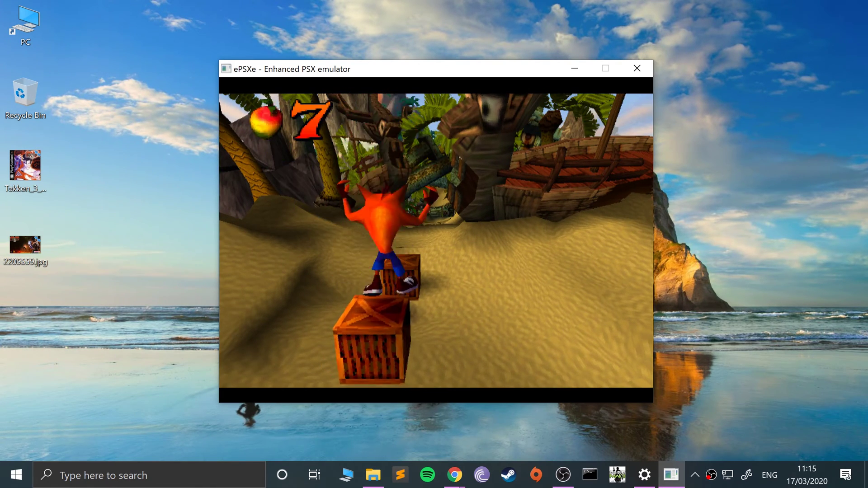
key(Down)
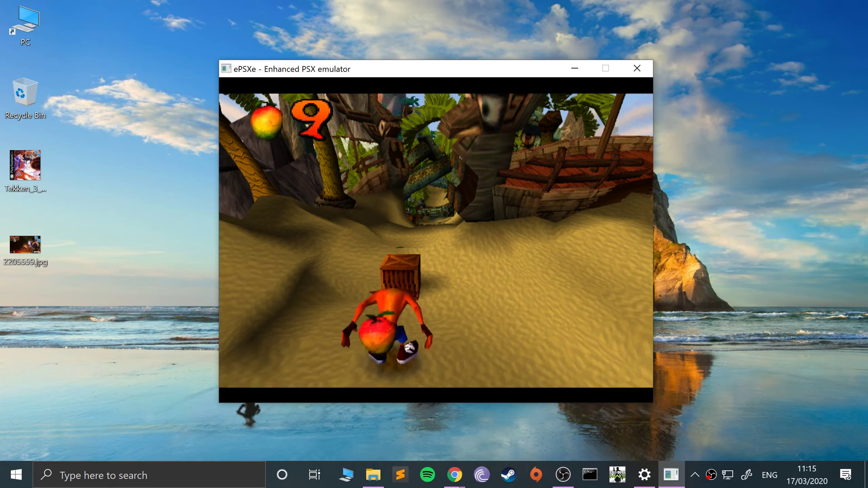
key(Up)
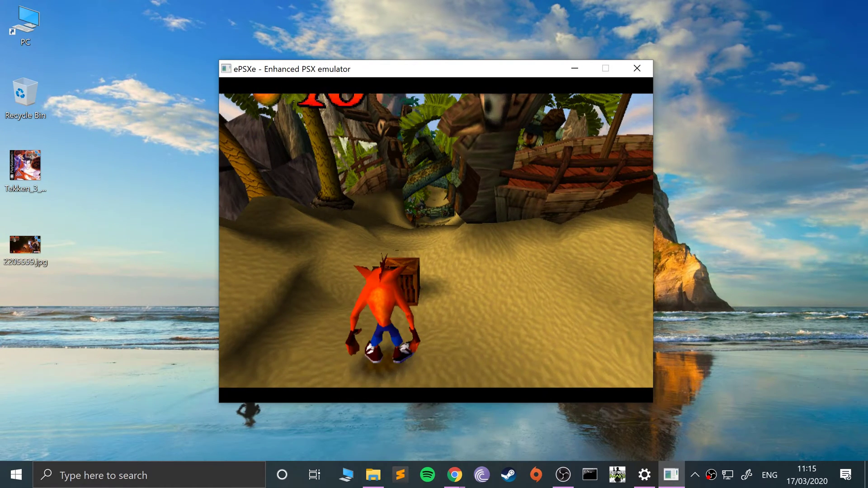
key(Up)
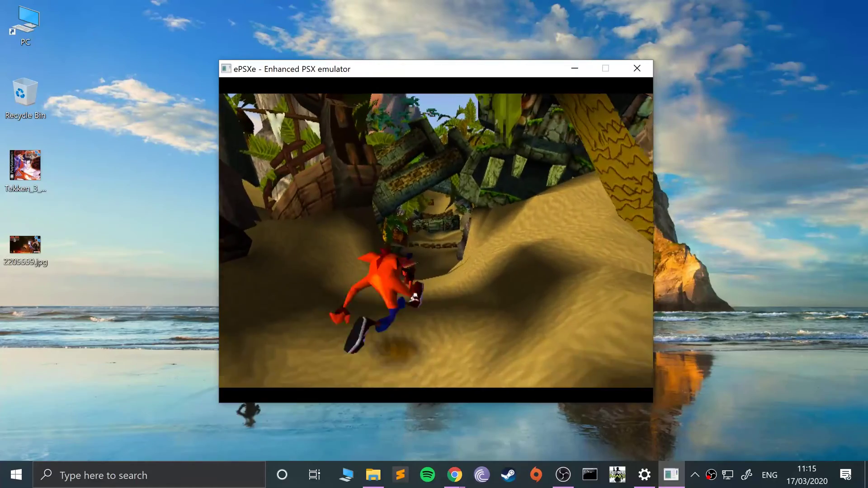
key(Up)
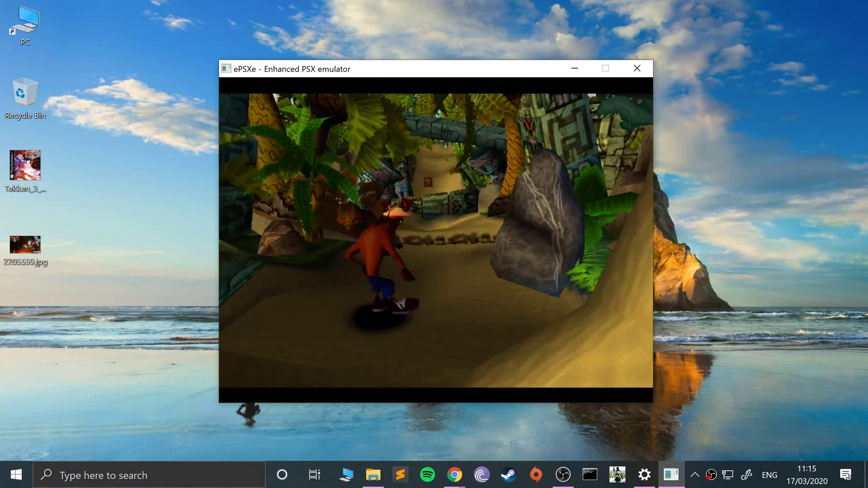
key(Left)
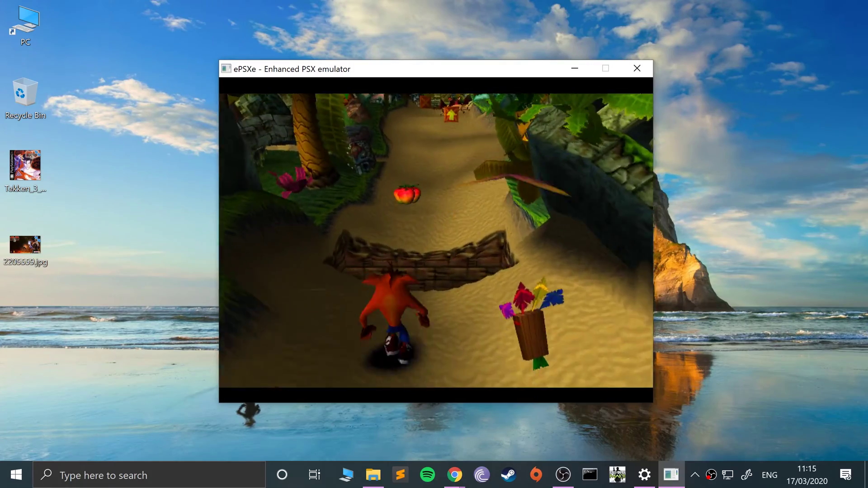
After respawning, spin Crash into the crab, pass Aku Aku and jump onto the wooden crate.
key(Up)
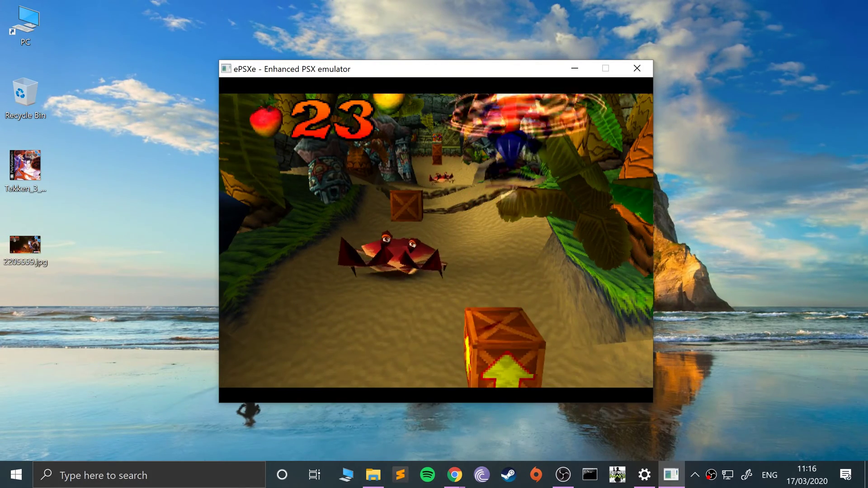
key(s)
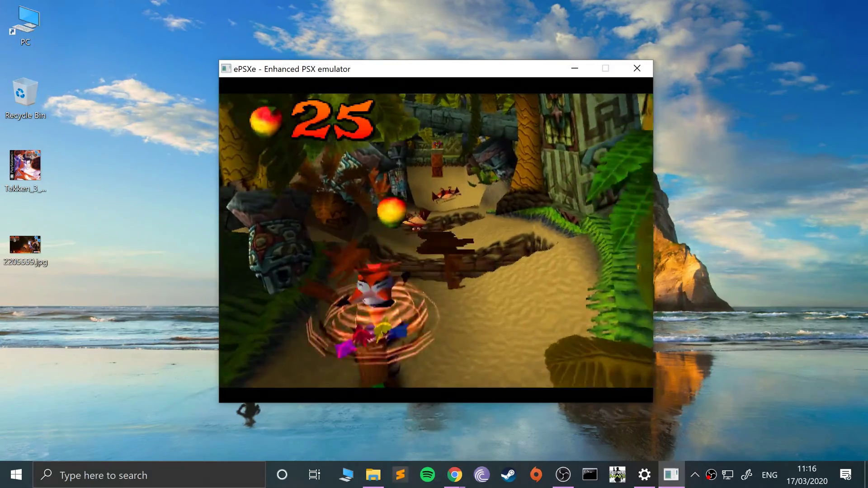
key(Up)
key(Up)
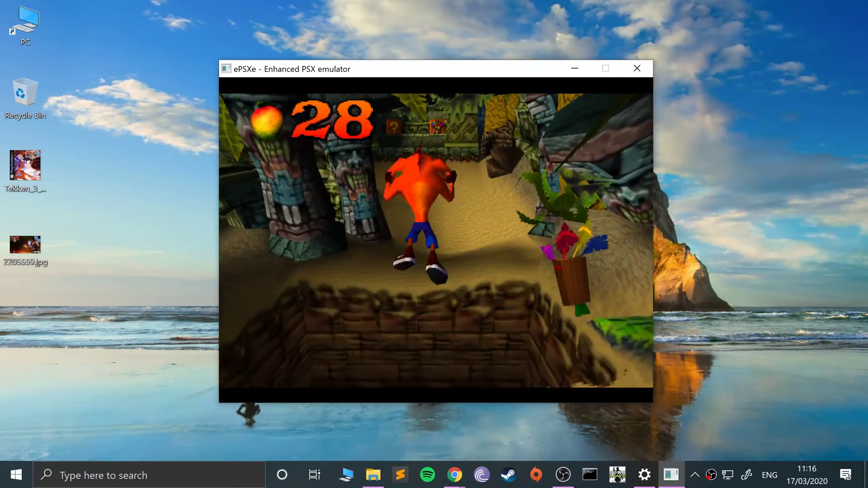
key(Up)
key(z)
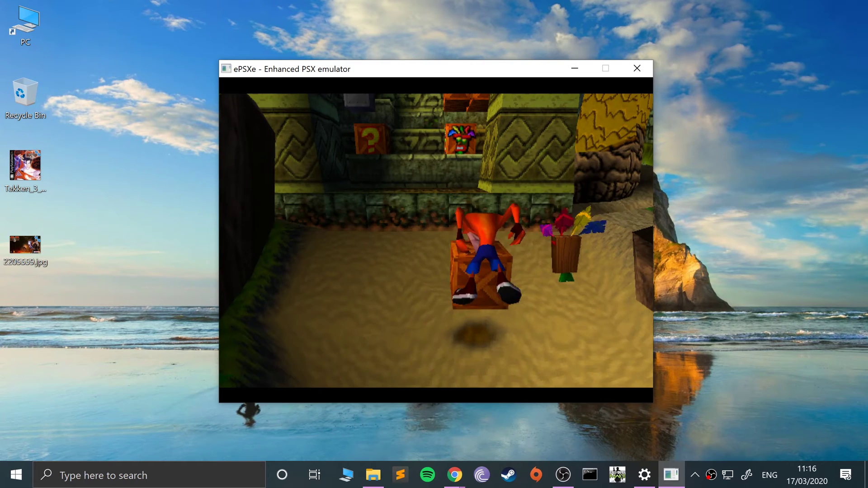
key(Up)
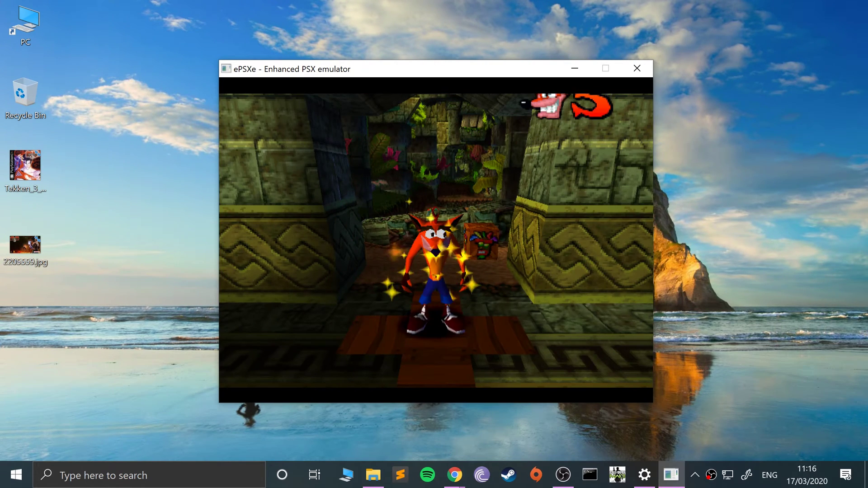
Quit the running game, confirming Really quit?, then browse the Config and File menus.
click(637, 68)
key(Return)
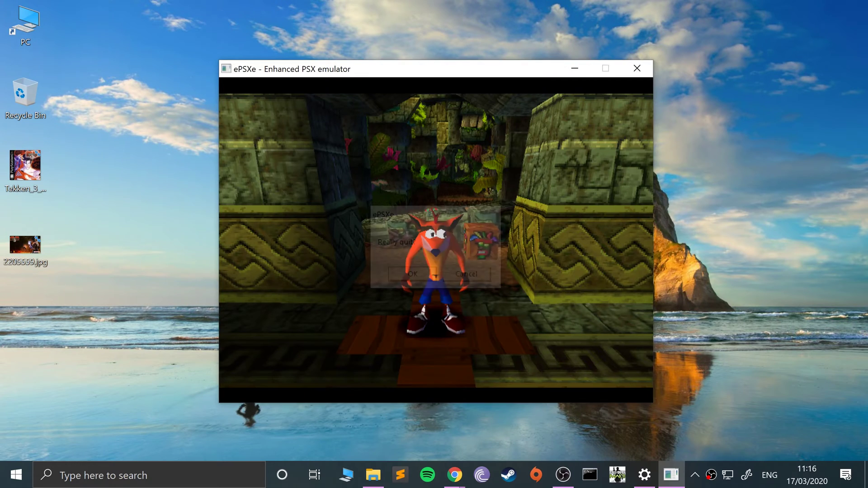
click(276, 114)
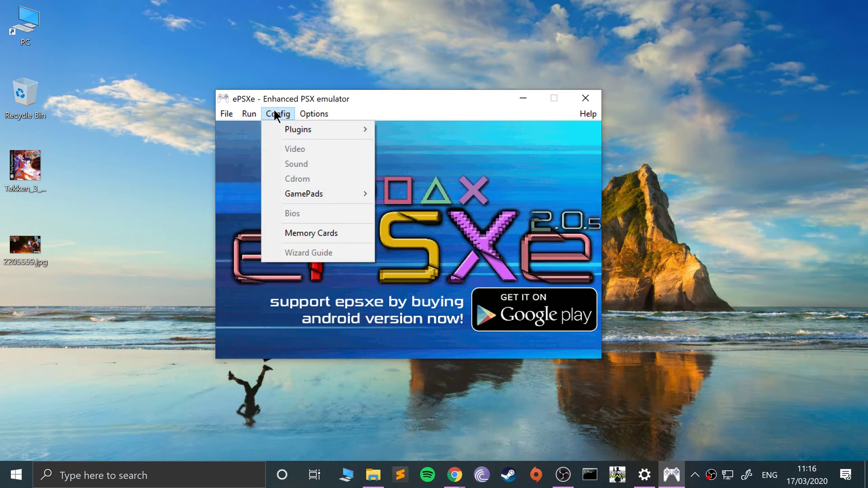
click(290, 114)
click(272, 114)
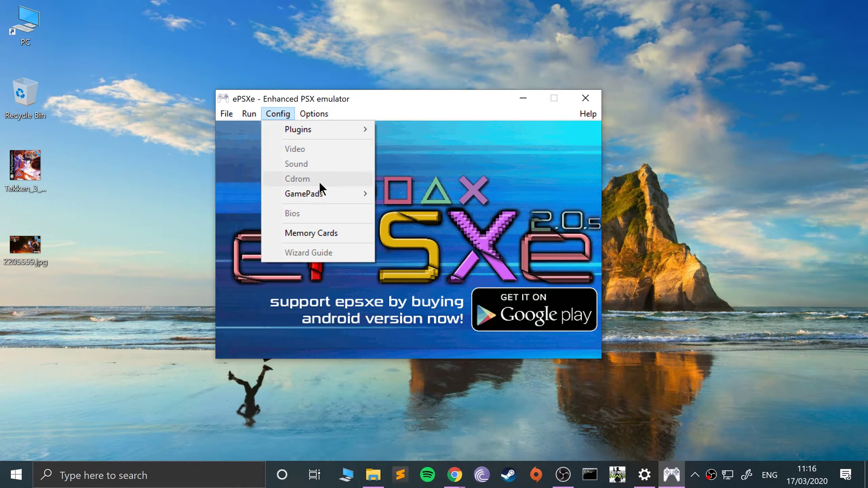
click(220, 112)
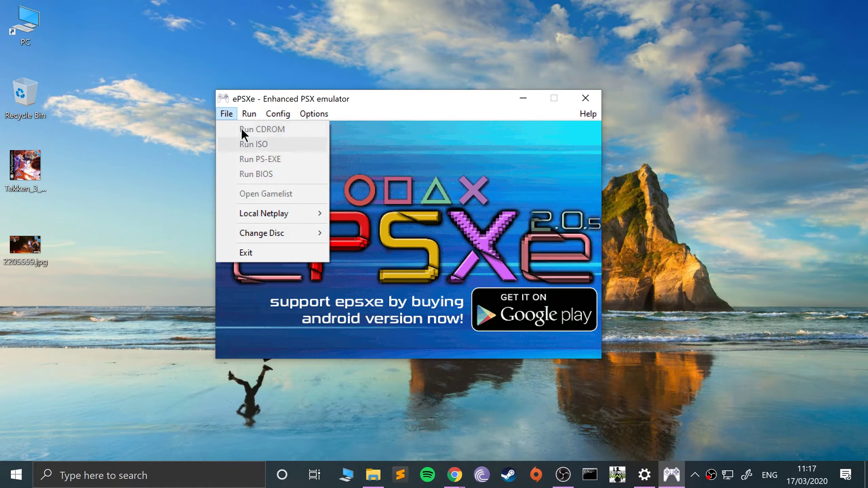
Reset the emulator and leave the black full-screen view with Esc.
mouse_move(251, 115)
click(262, 143)
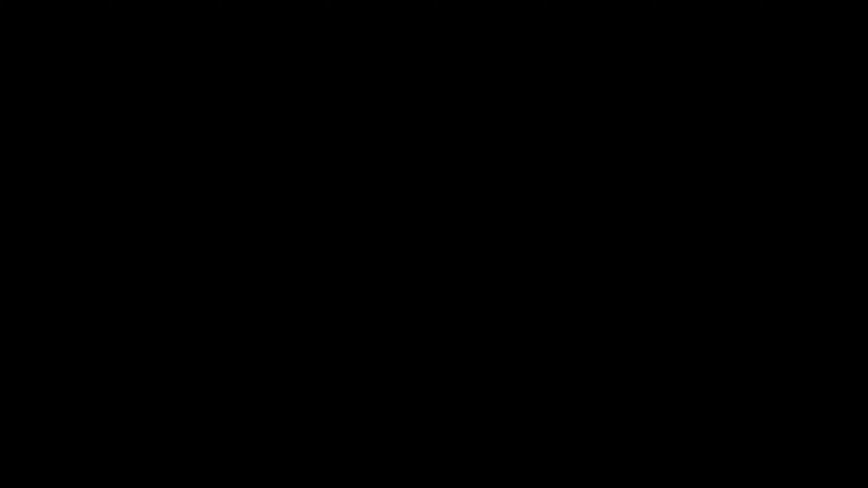
key(Escape)
click(248, 114)
mouse_move(312, 114)
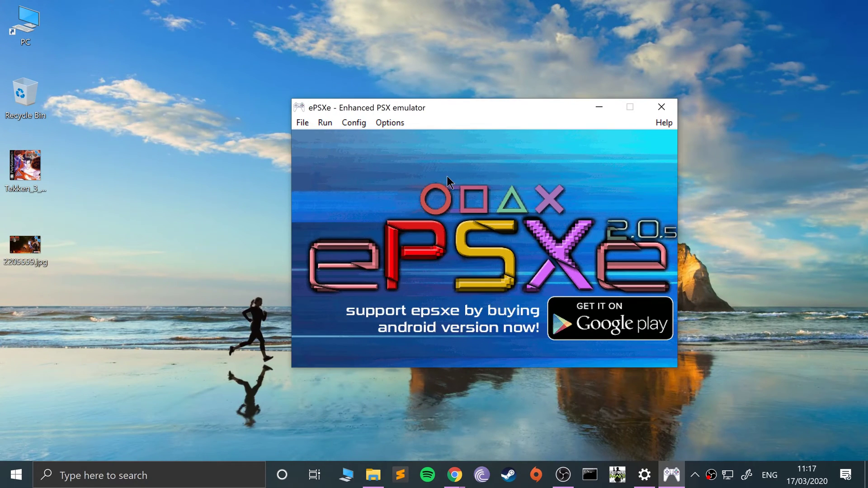
Change the Port 1, Pad 1 controller type to [SCPH-1090] Mouse/Digital (F5), then bring up Chrome's taskbar menu.
click(351, 124)
mouse_move(435, 206)
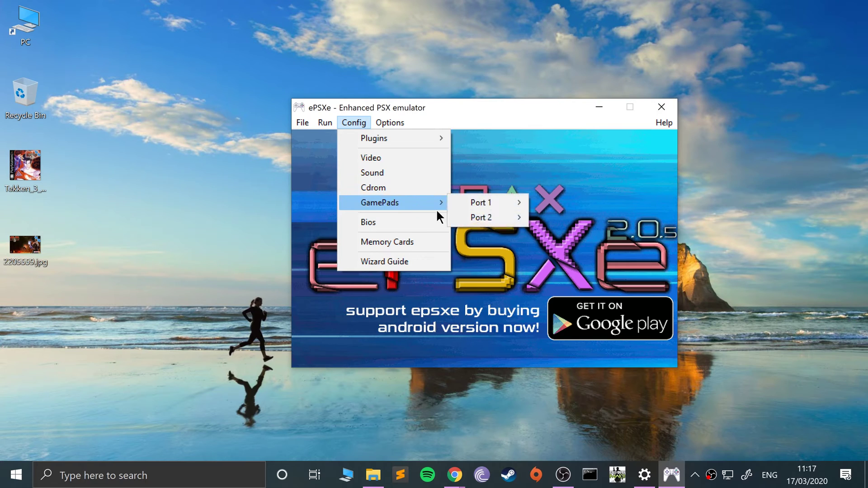
mouse_move(481, 202)
click(553, 203)
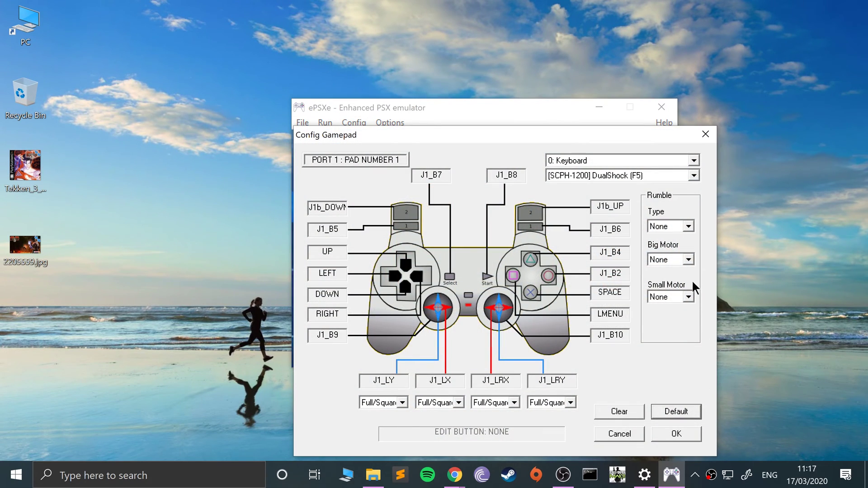
click(598, 176)
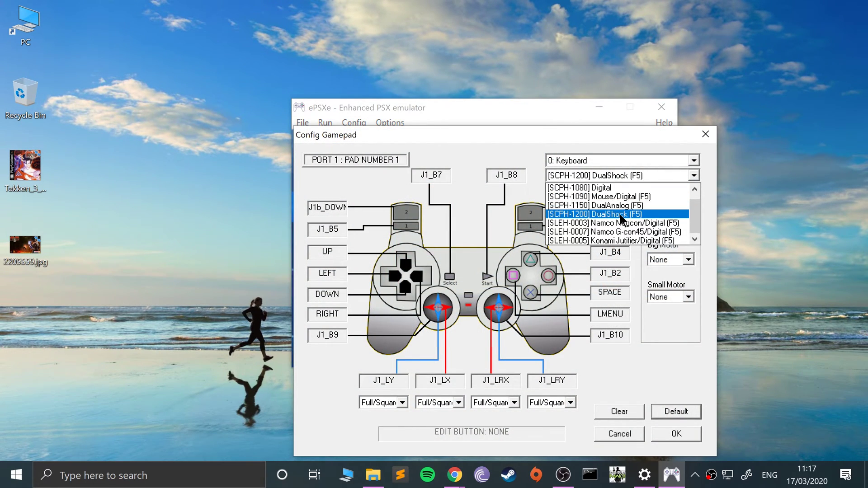
click(623, 197)
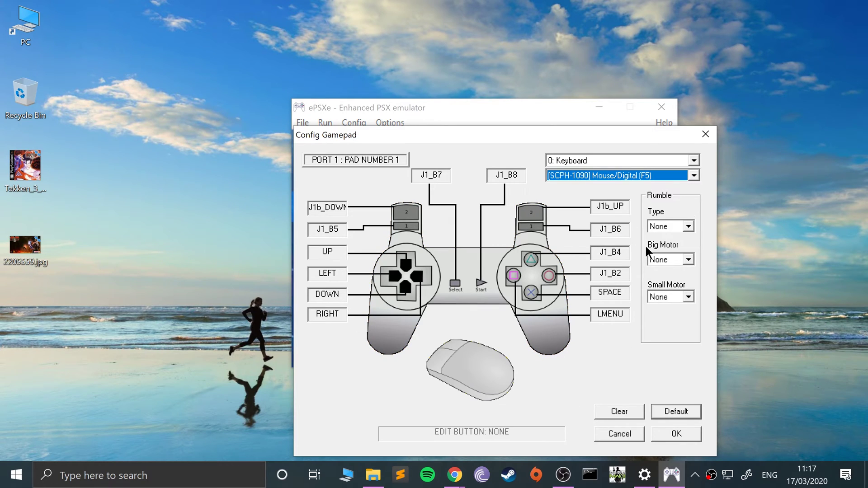
click(454, 475)
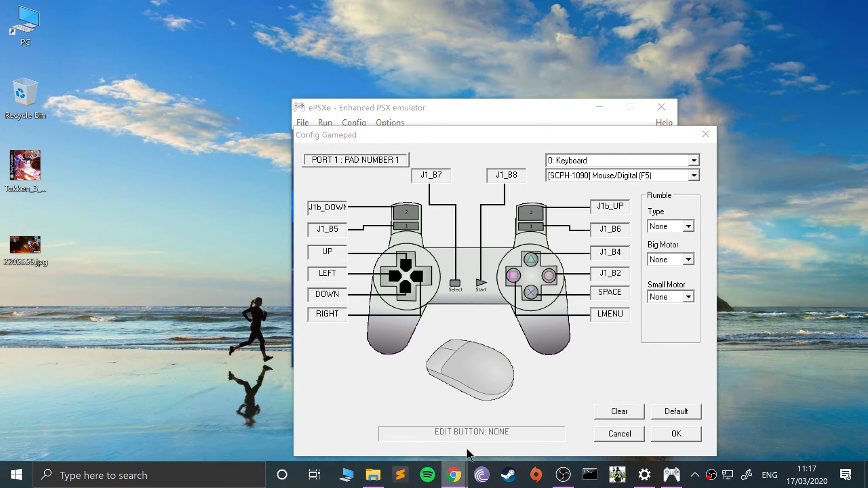
right_click(457, 473)
In a new Chrome window, search Google Images for 'ps1 mouse', then minimize Chrome.
click(446, 351)
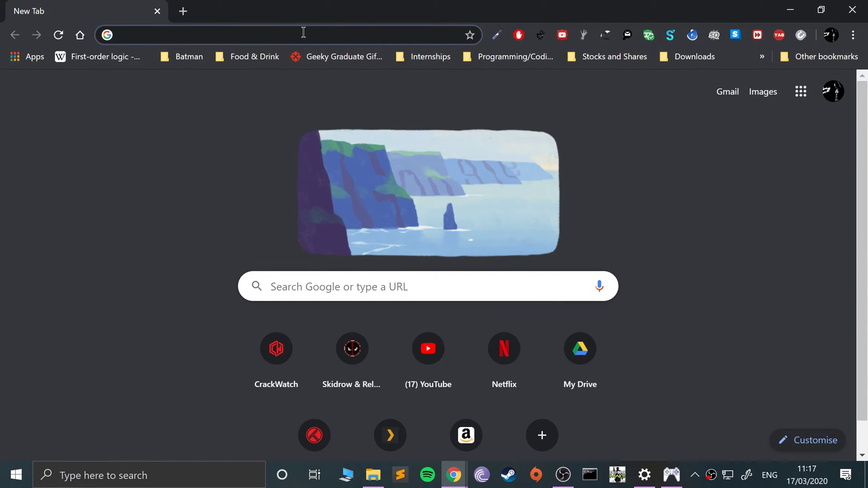
text(ps1 mouse)
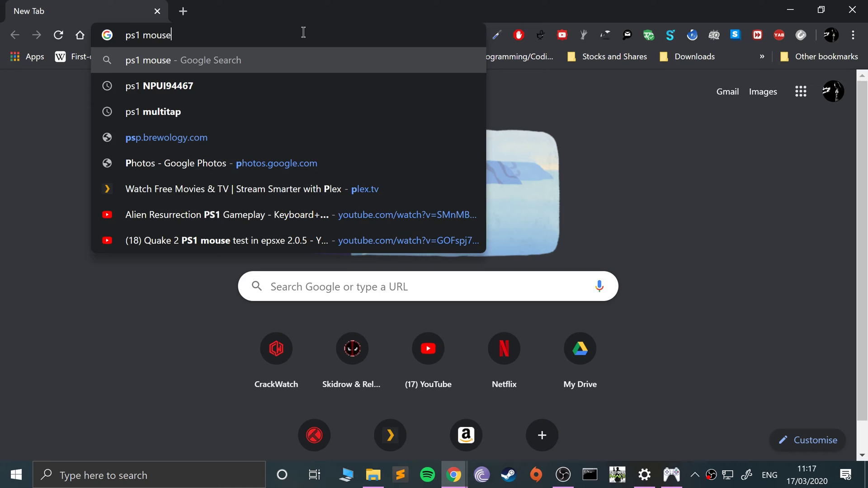
key(Return)
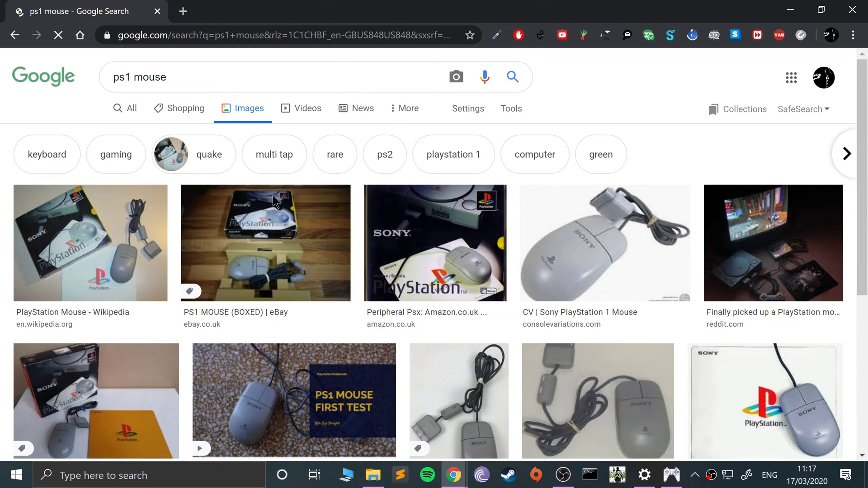
click(790, 10)
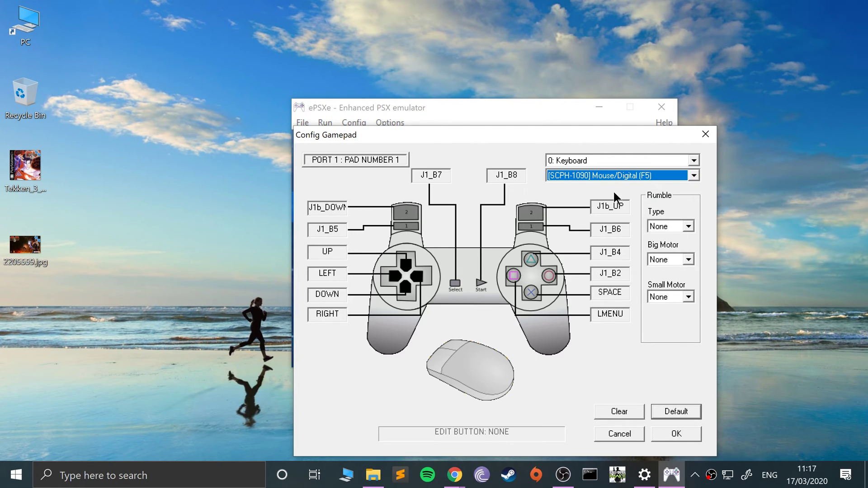
Set the rumble type to DX Joy1 with Big and Small Motor both Constant.
click(675, 225)
click(676, 248)
click(674, 260)
click(668, 290)
click(665, 298)
click(662, 325)
Choose [SLEH-0007] Namco G-con45/Digital (F5) as the controller type and save with OK.
click(606, 176)
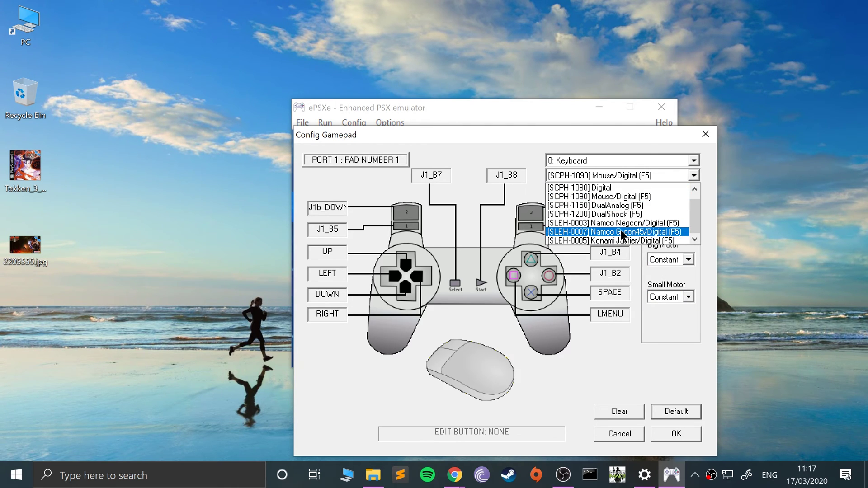
click(657, 231)
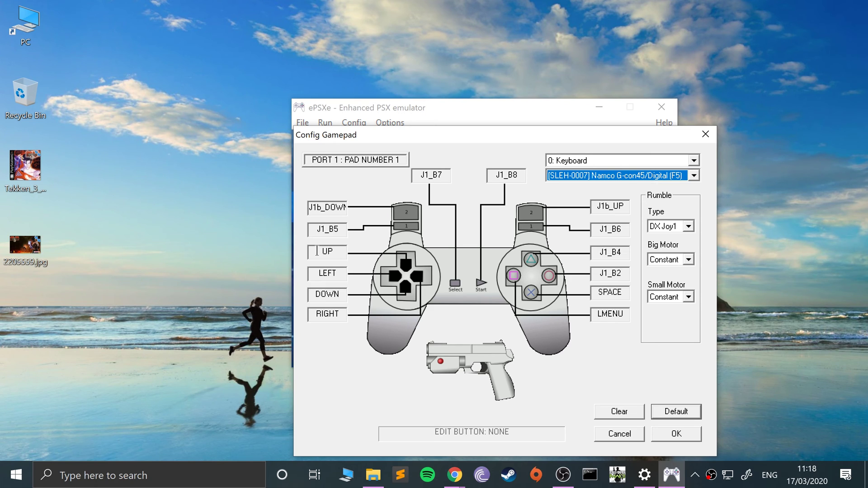
click(676, 431)
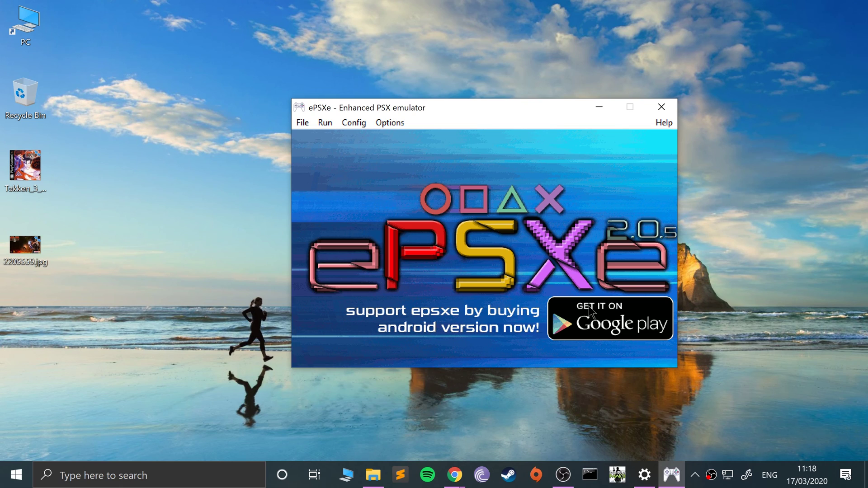